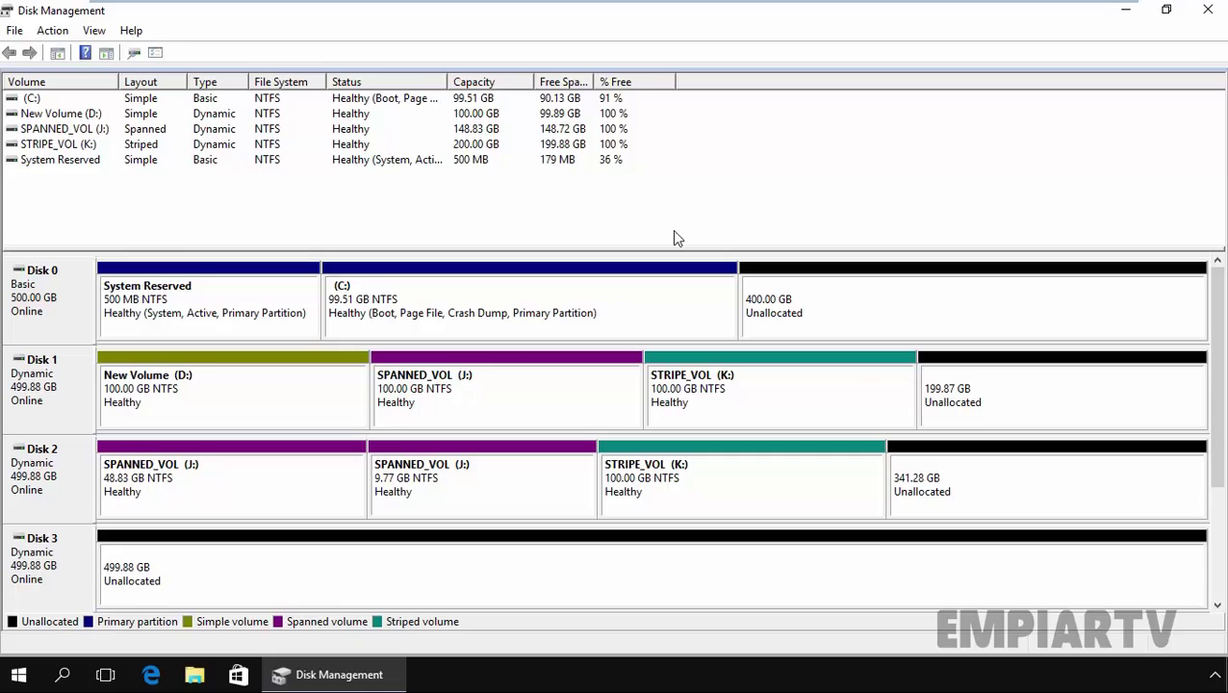
# Step: Open the RAID-1 image in Paint and draw arrows copying Blocks 1 and 2 from Drive 1 to Drive 2
pyautogui.click(329, 678)
pyautogui.doubleClick(234, 223)
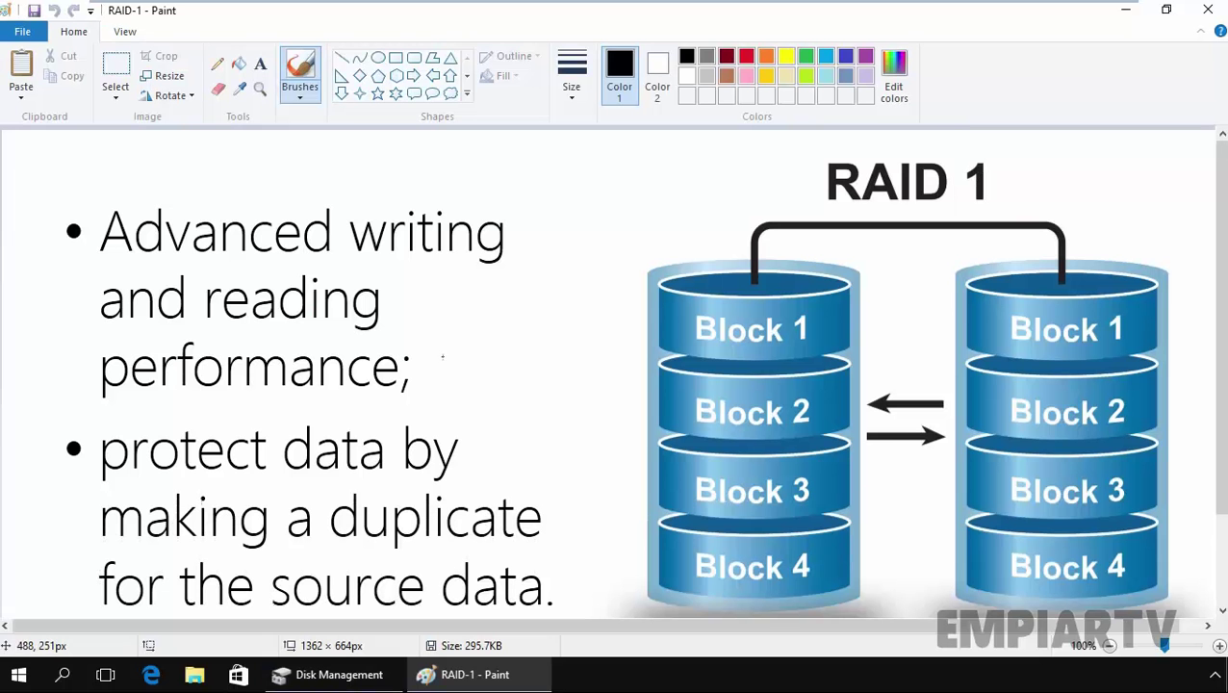
pyautogui.moveTo(1220, 248); pyautogui.dragTo(1223, 276)
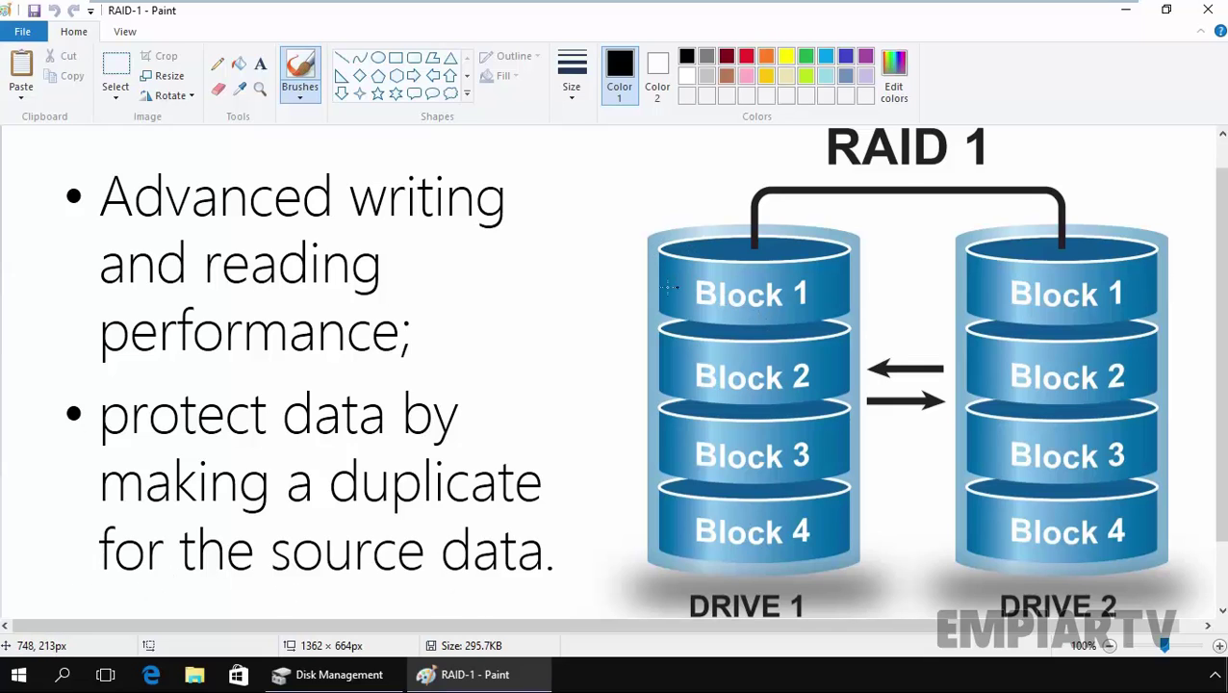
pyautogui.moveTo(581, 197)
pyautogui.mouseDown()
pyautogui.moveTo(581, 261)
pyautogui.moveTo(630, 265)
pyautogui.moveTo(639, 272)
pyautogui.moveTo(622, 284)
pyautogui.mouseUp()
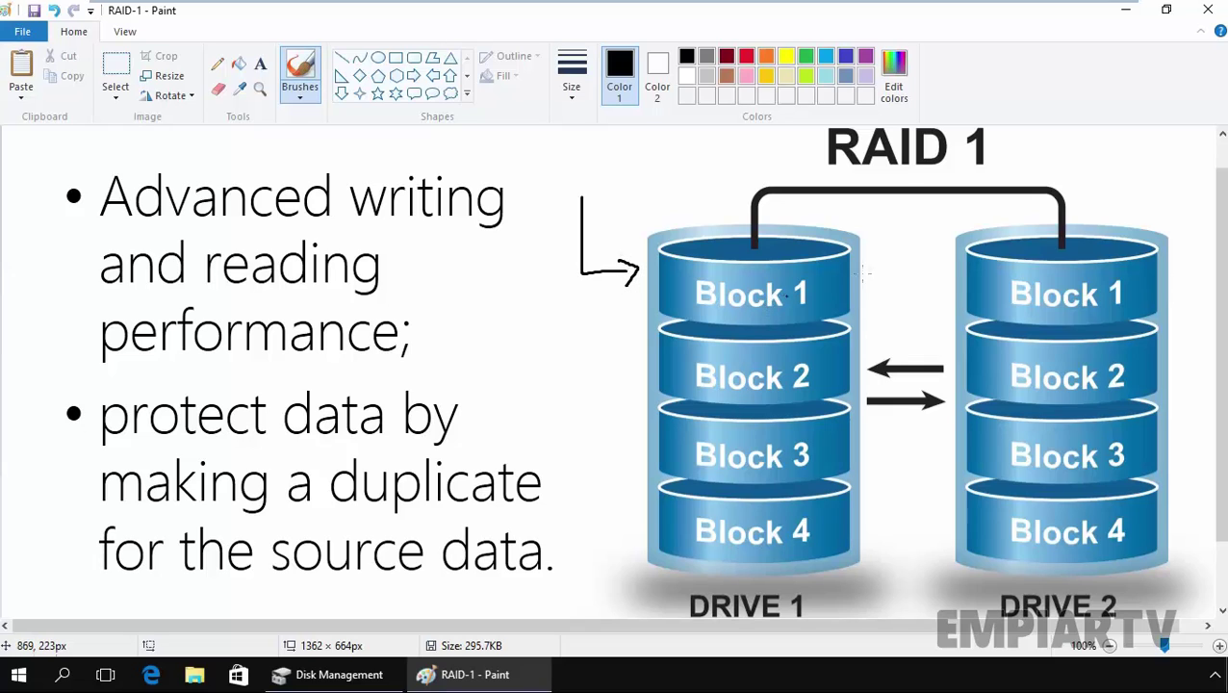
pyautogui.moveTo(871, 278)
pyautogui.mouseDown()
pyautogui.moveTo(953, 271)
pyautogui.moveTo(967, 279)
pyautogui.moveTo(953, 292)
pyautogui.mouseUp()
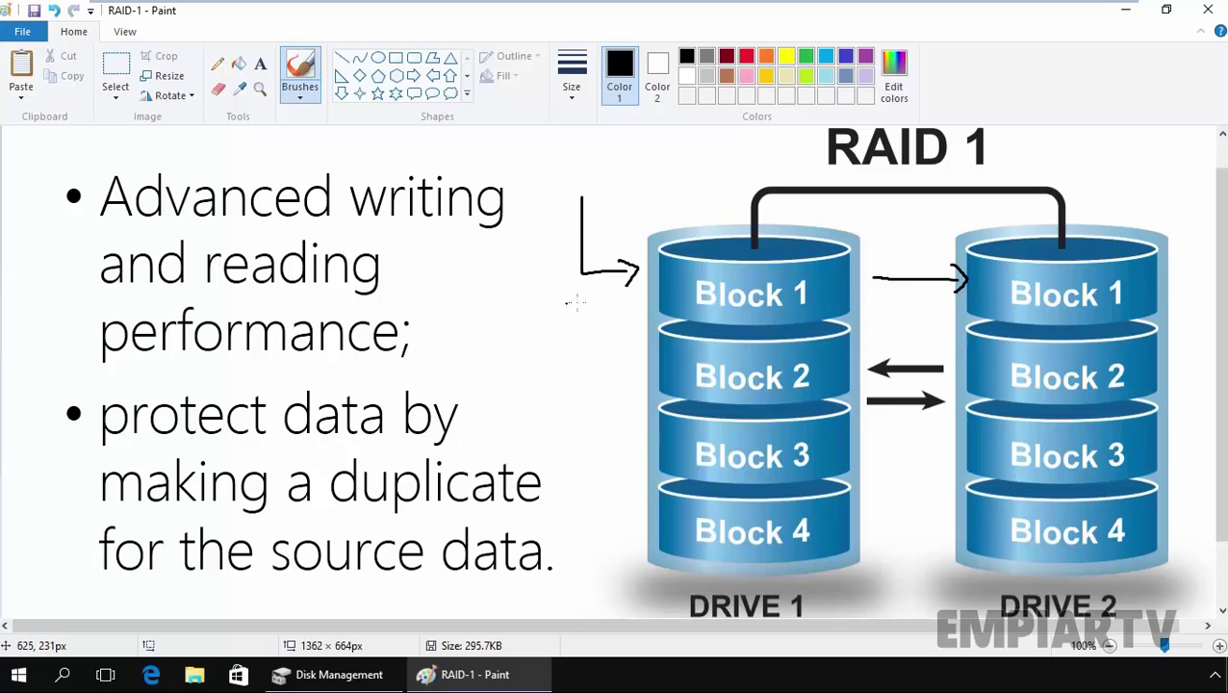
pyautogui.moveTo(583, 309)
pyautogui.mouseDown()
pyautogui.moveTo(581, 361)
pyautogui.moveTo(625, 360)
pyautogui.moveTo(624, 347)
pyautogui.moveTo(617, 375)
pyautogui.mouseUp()
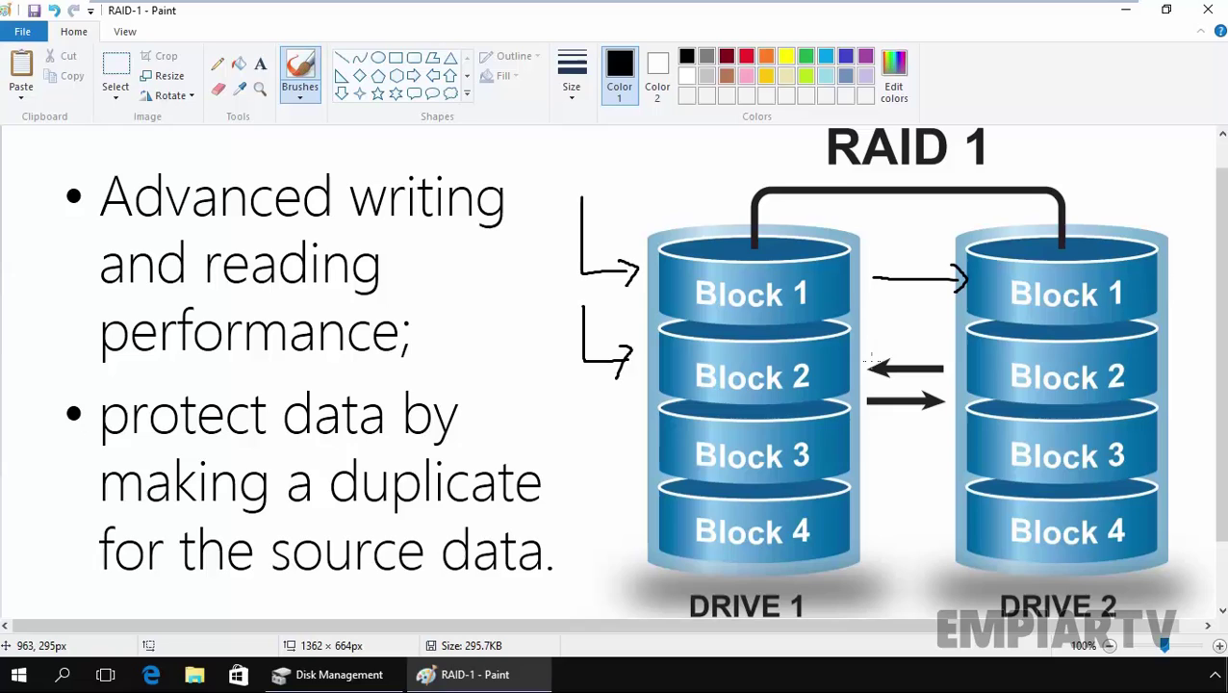
pyautogui.moveTo(865, 348)
pyautogui.mouseDown()
pyautogui.moveTo(965, 345)
pyautogui.moveTo(963, 366)
pyautogui.mouseUp()
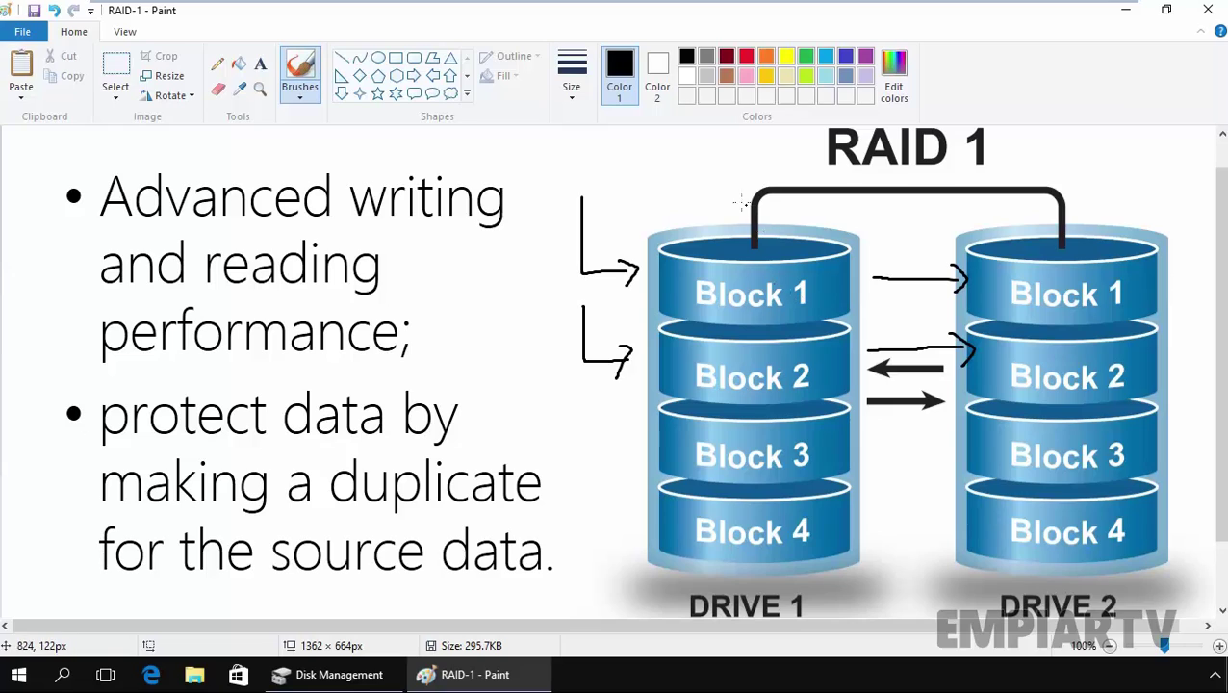
# Step: Circle Drive 1 and Drive 2, and draw an X across Drive 1's blocks
pyautogui.moveTo(741, 200)
pyautogui.mouseDown()
pyautogui.moveTo(598, 308)
pyautogui.moveTo(664, 529)
pyautogui.moveTo(875, 298)
pyautogui.moveTo(784, 223)
pyautogui.mouseUp()
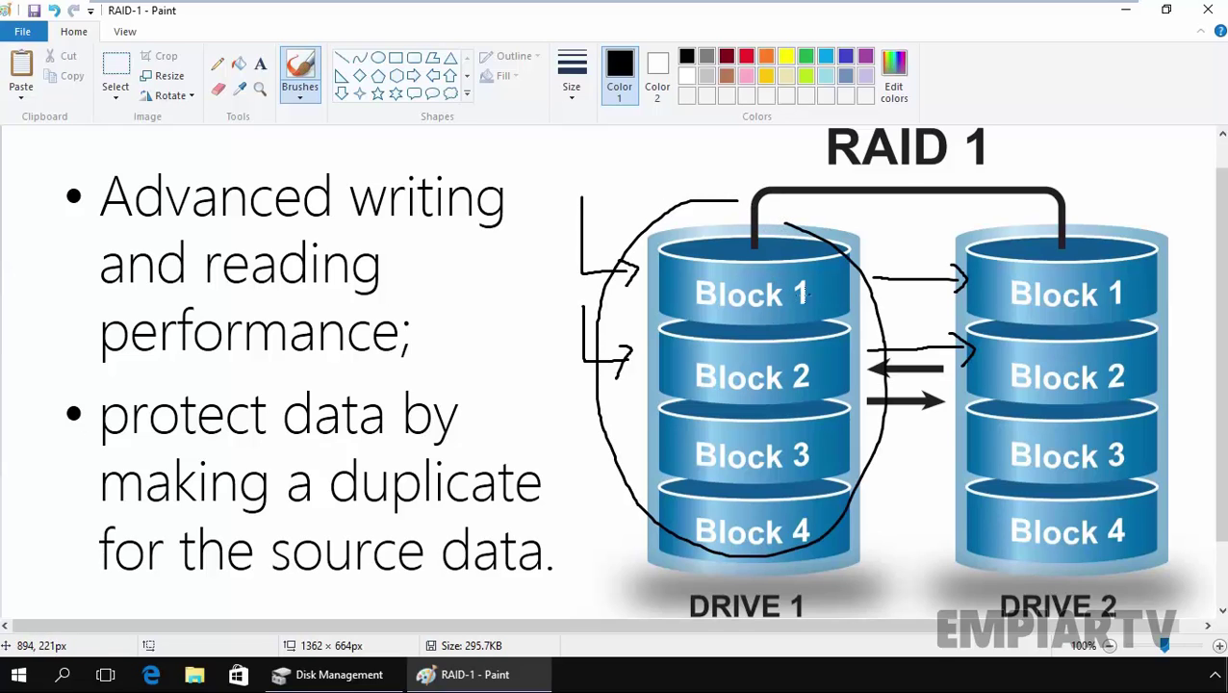
pyautogui.moveTo(807, 292); pyautogui.dragTo(681, 429)
pyautogui.moveTo(685, 307); pyautogui.dragTo(760, 414)
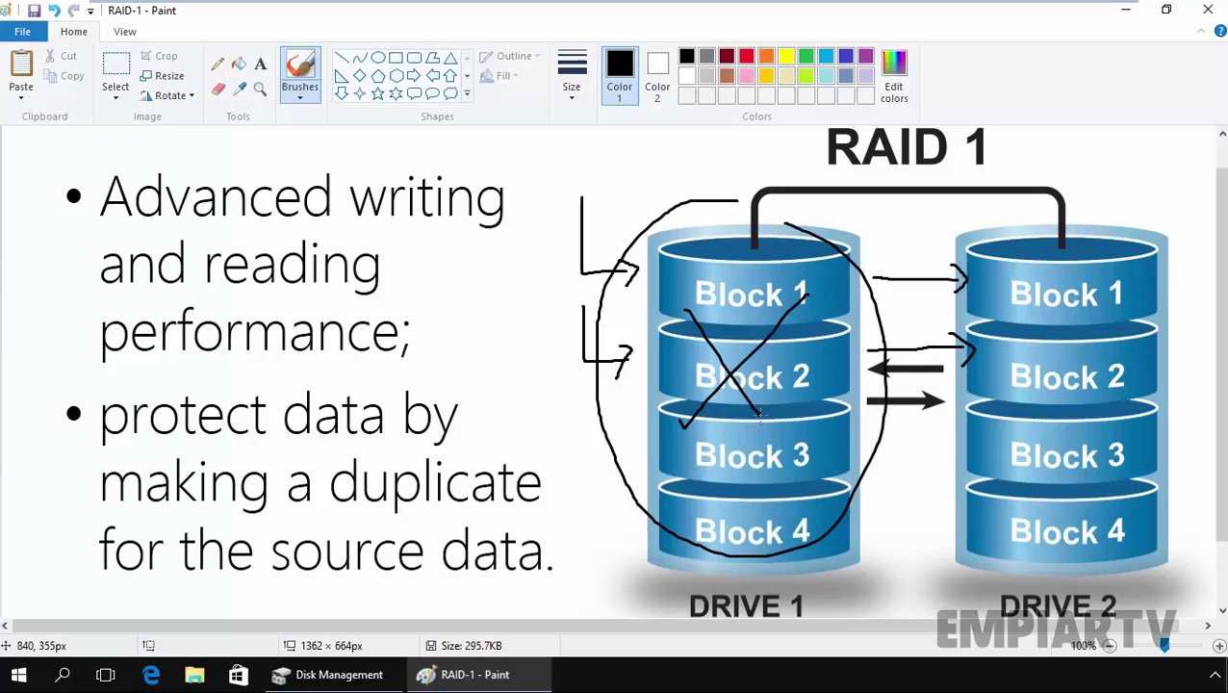
pyautogui.moveTo(995, 218)
pyautogui.mouseDown()
pyautogui.moveTo(914, 532)
pyautogui.moveTo(1131, 591)
pyautogui.moveTo(1164, 237)
pyautogui.moveTo(998, 201)
pyautogui.moveTo(991, 213)
pyautogui.mouseUp()
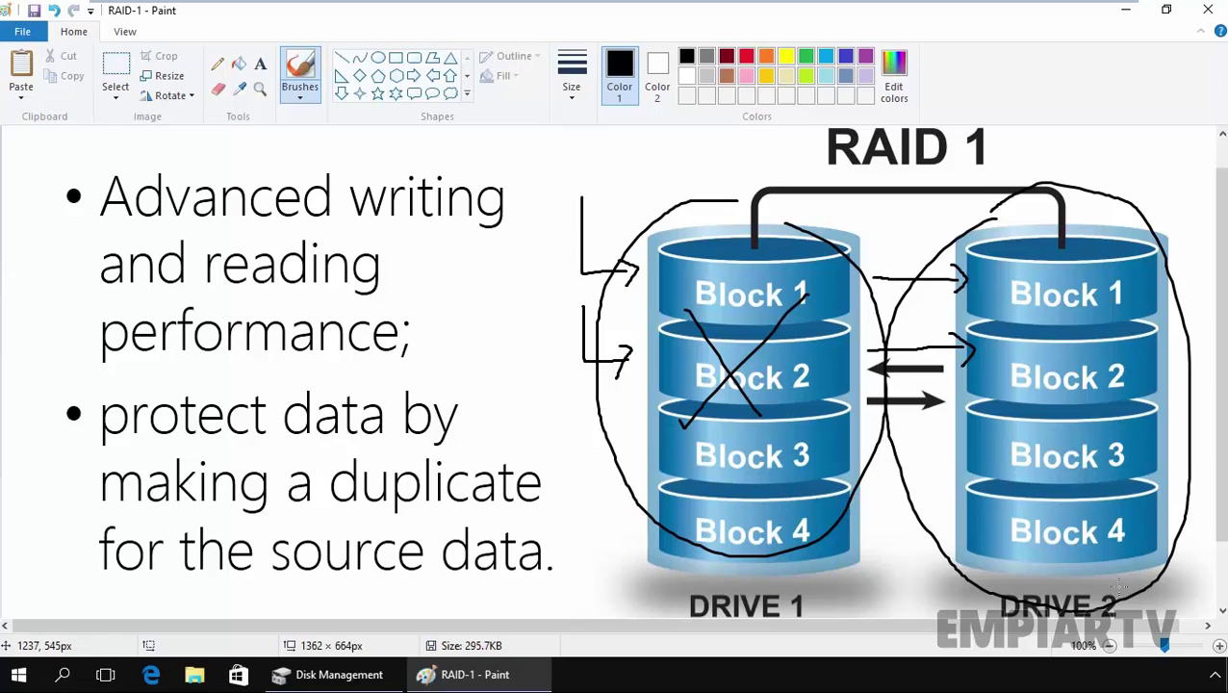
pyautogui.hotkey('ctrl', 'z')
pyautogui.hotkey('ctrl', 'z')
pyautogui.hotkey('ctrl', 'z')
pyautogui.hotkey('ctrl', 'z')
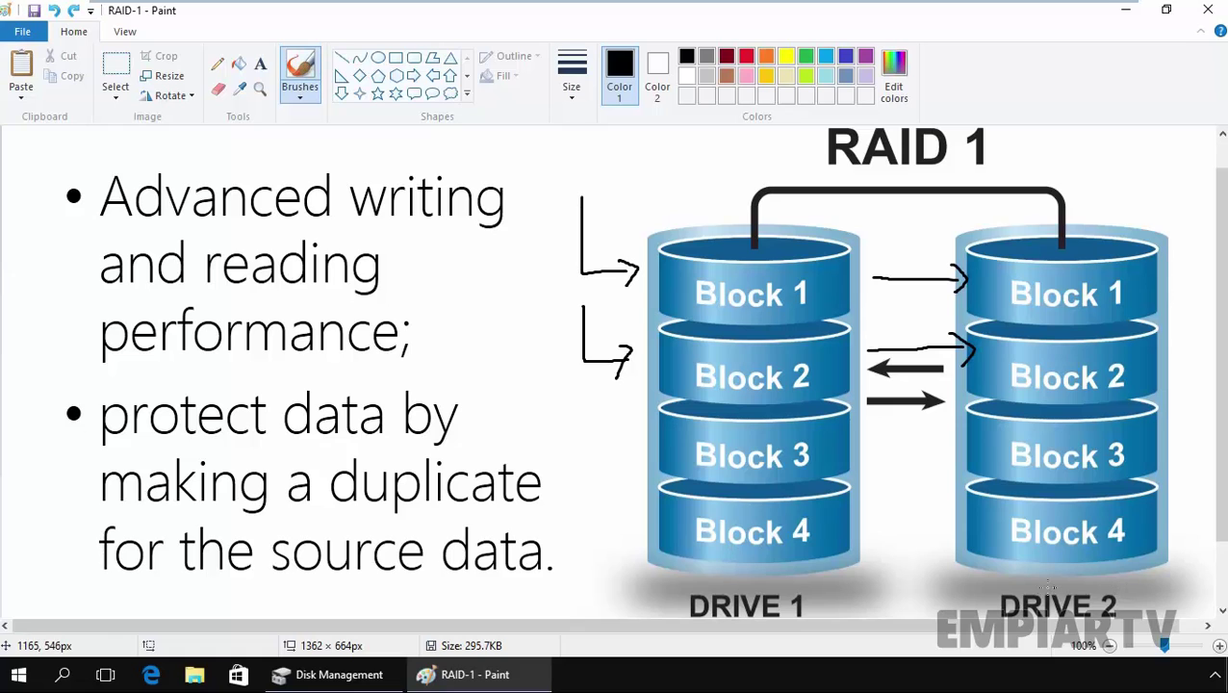
# Step: Back in Disk Management, open the context menu for Disk 1's 199.87 GB unallocated space
pyautogui.click(308, 675)
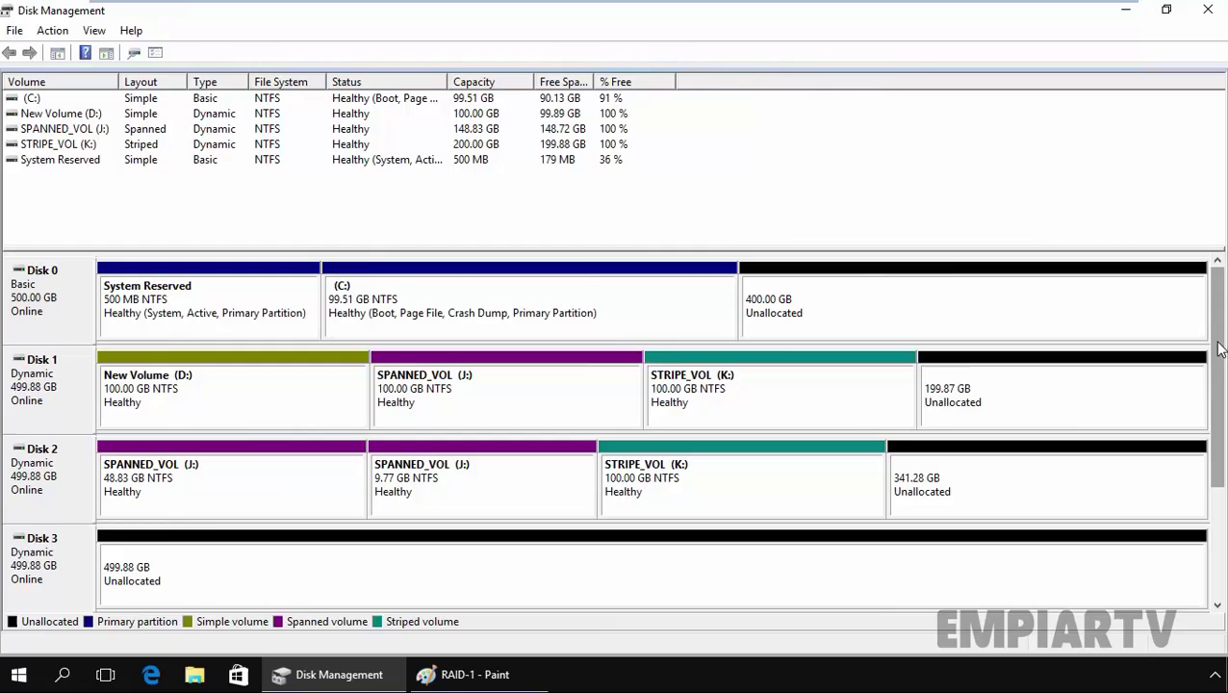
pyautogui.moveTo(1218, 349); pyautogui.dragTo(1221, 392)
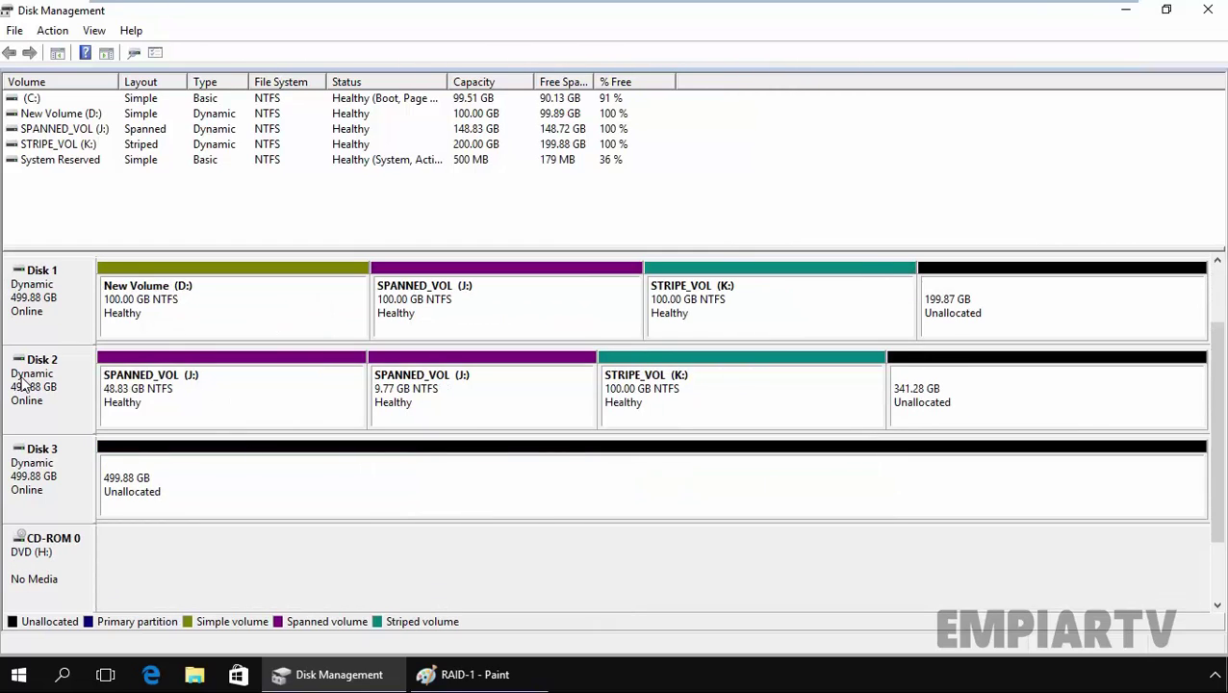
pyautogui.click(972, 315)
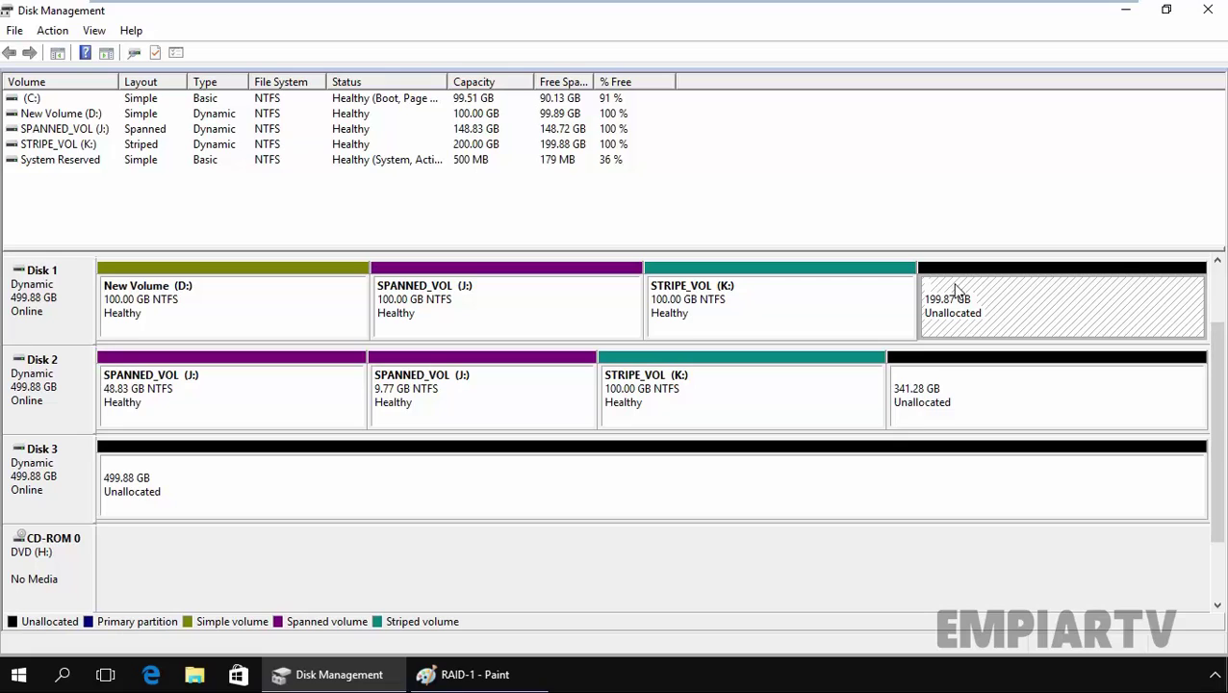
pyautogui.rightClick(954, 283)
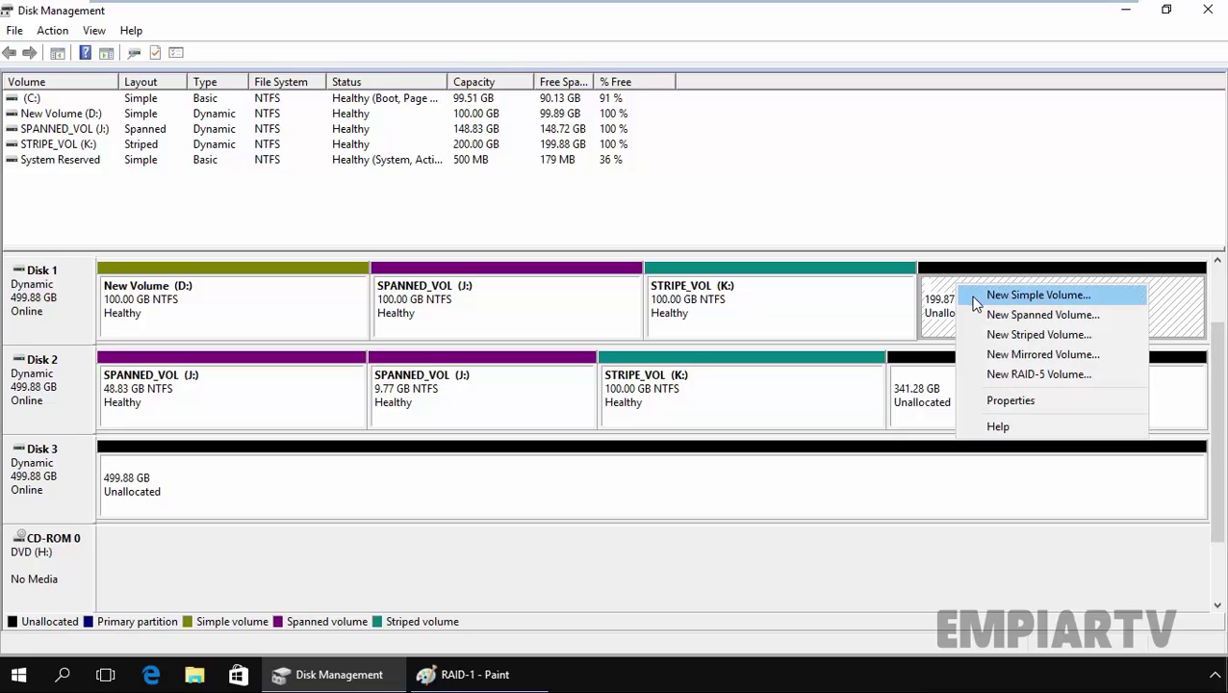
# Step: Start a new mirrored volume of 102400 MB and add Disk 2 alongside Disk 1
pyautogui.click(993, 356)
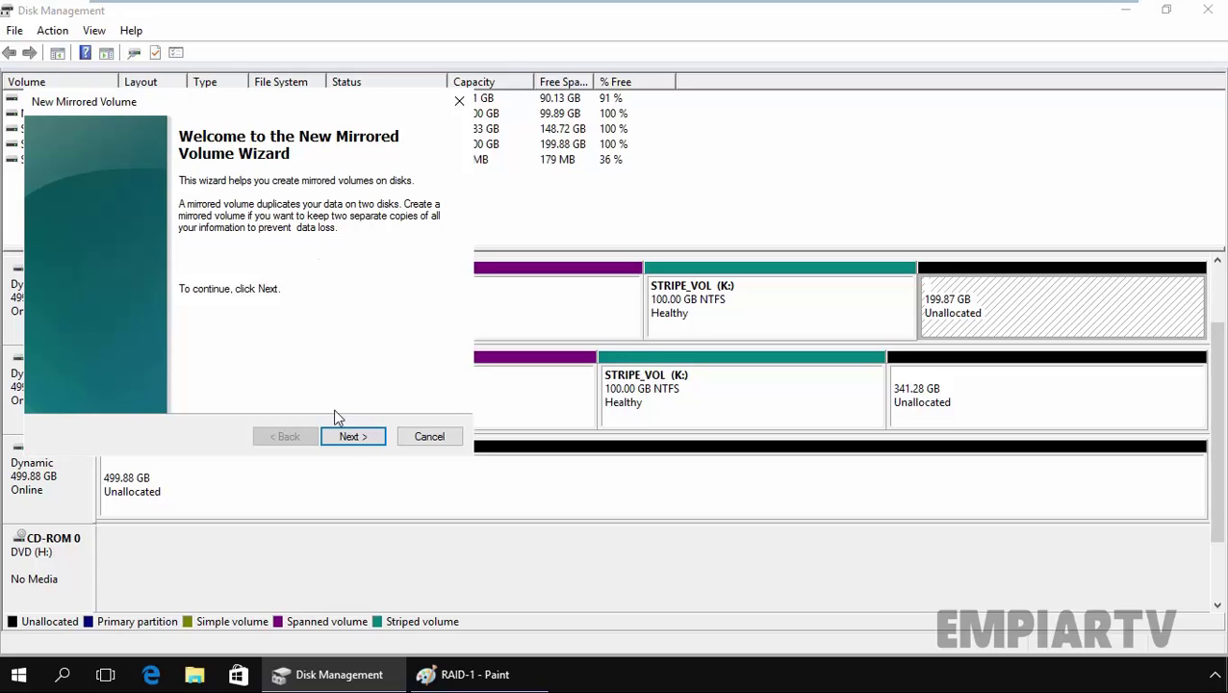
pyautogui.click(349, 435)
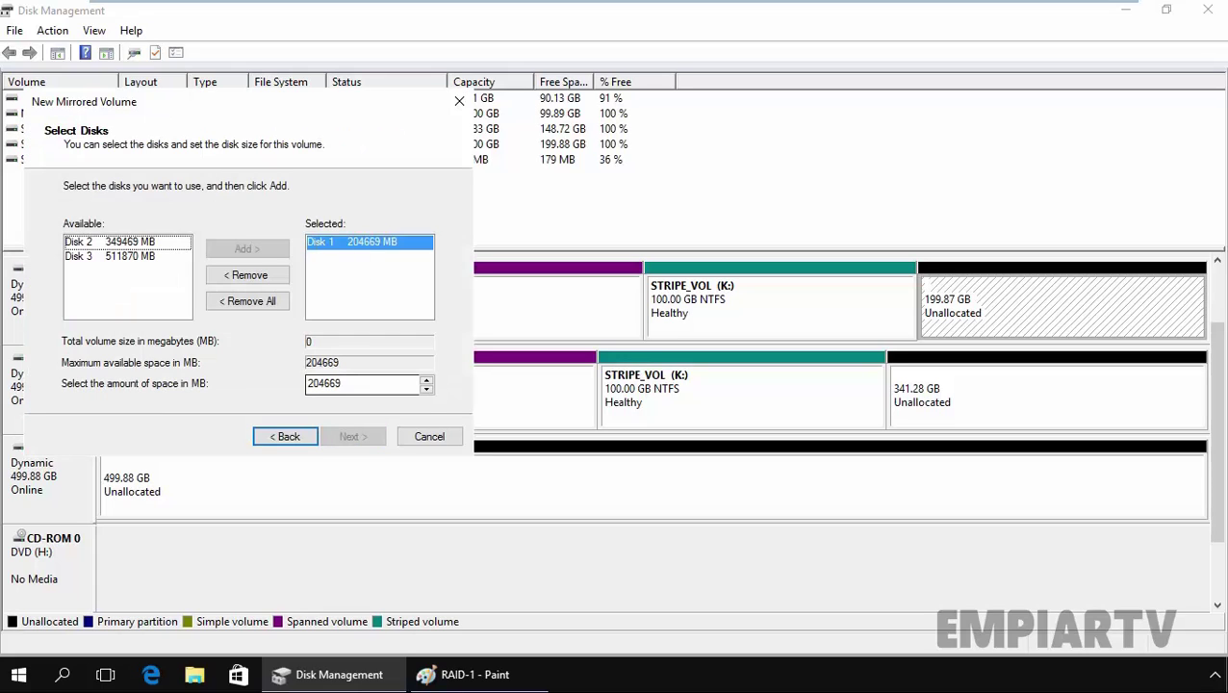
pyautogui.moveTo(351, 383); pyautogui.dragTo(233, 385)
pyautogui.write('102400')
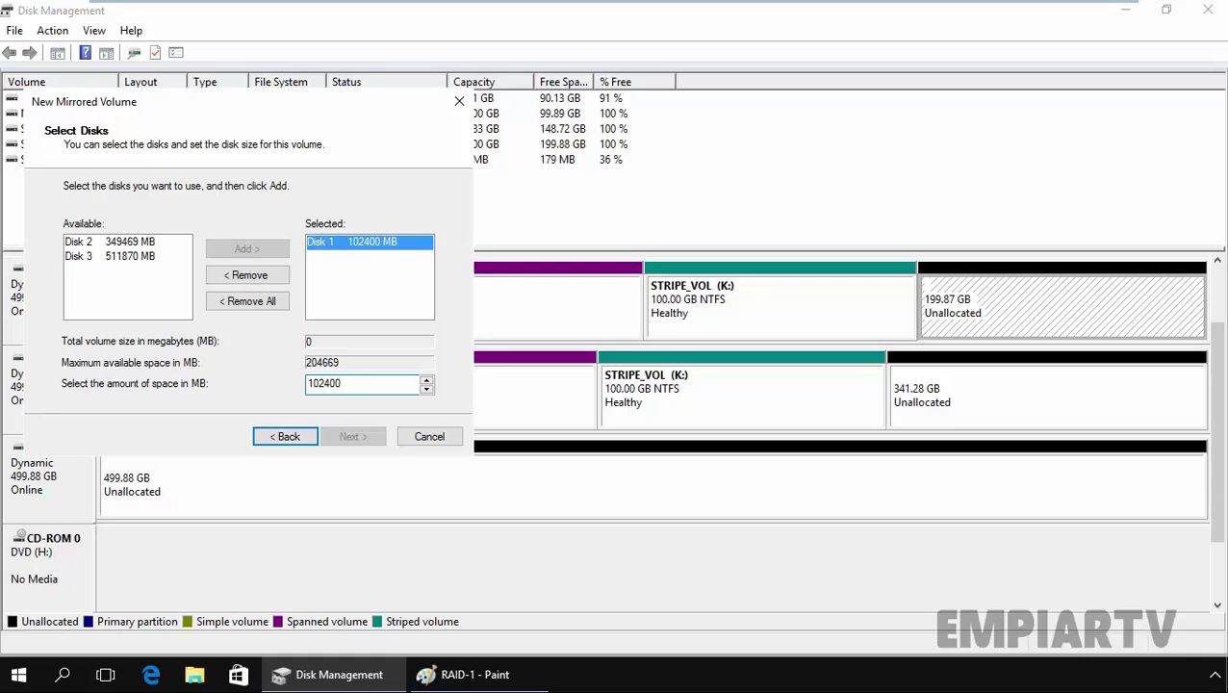
pyautogui.click(109, 246)
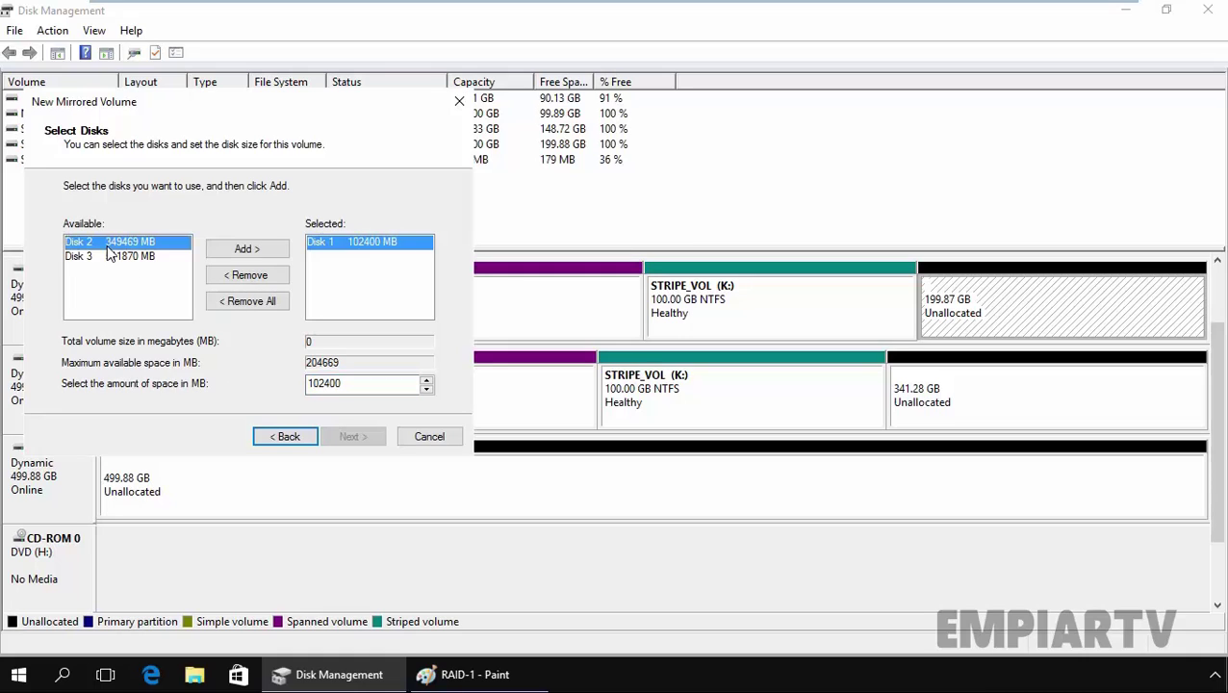
pyautogui.click(231, 252)
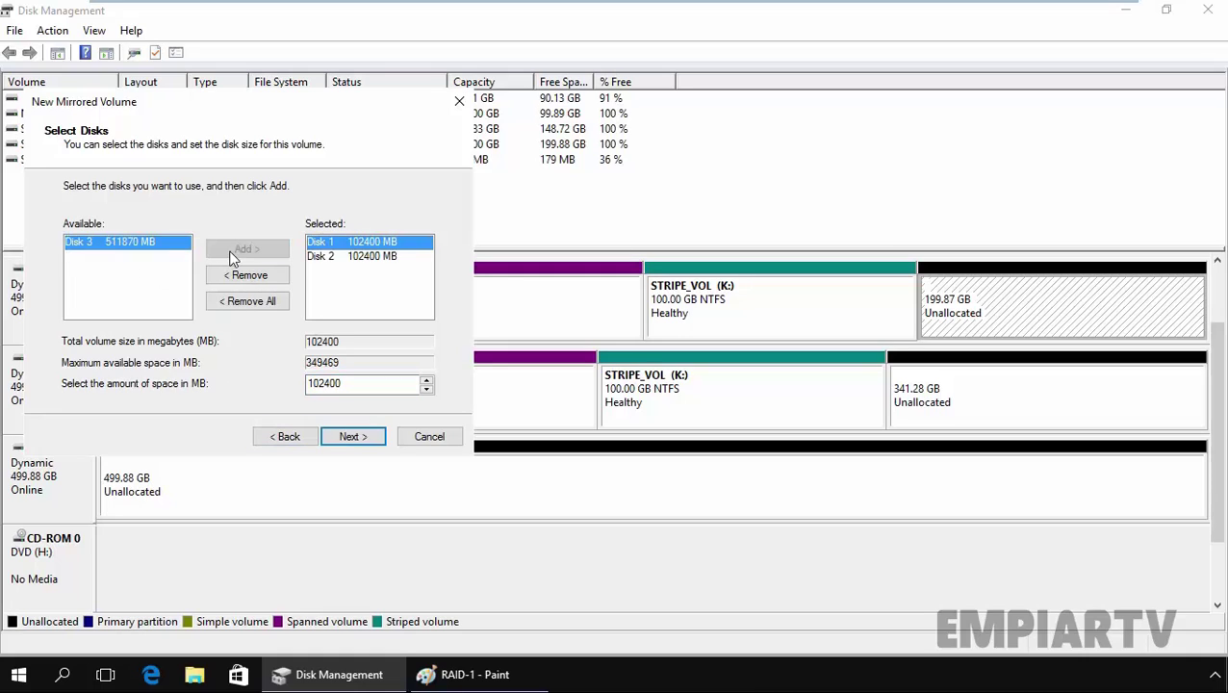
pyautogui.click(382, 256)
pyautogui.click(378, 244)
pyautogui.click(376, 258)
# Step: Assign drive letter M, label it MIRRORED_VOL, enable quick format and finish the wizard
pyautogui.click(348, 438)
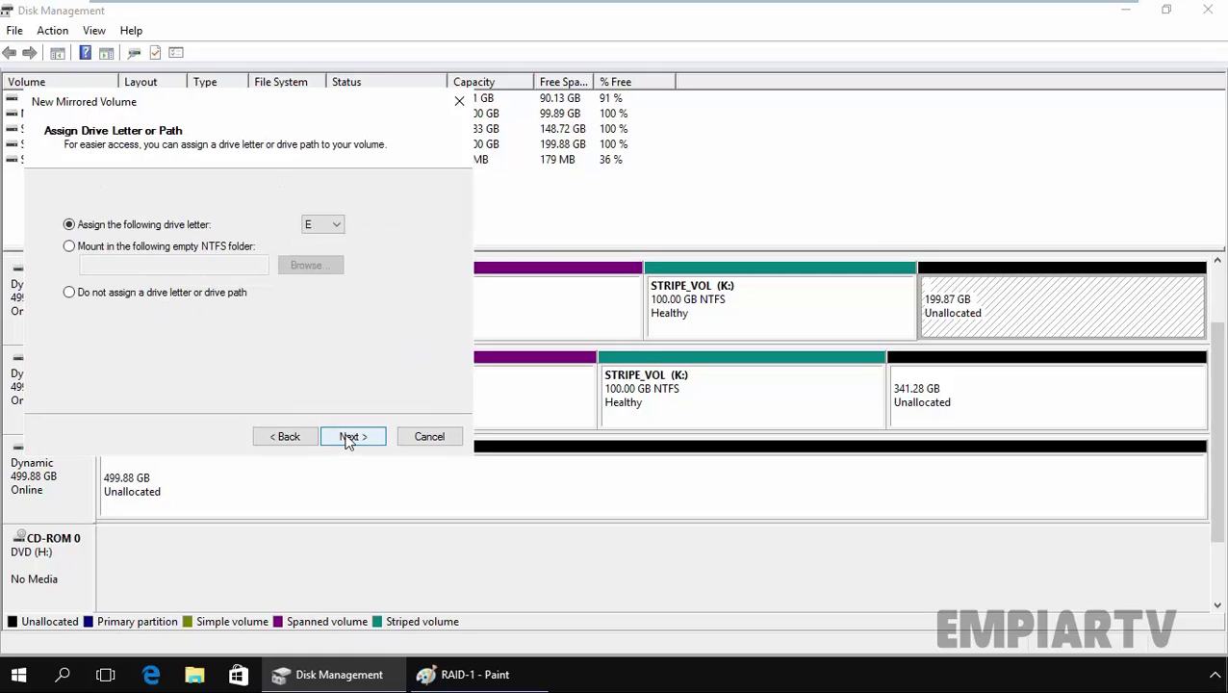
pyautogui.click(327, 226)
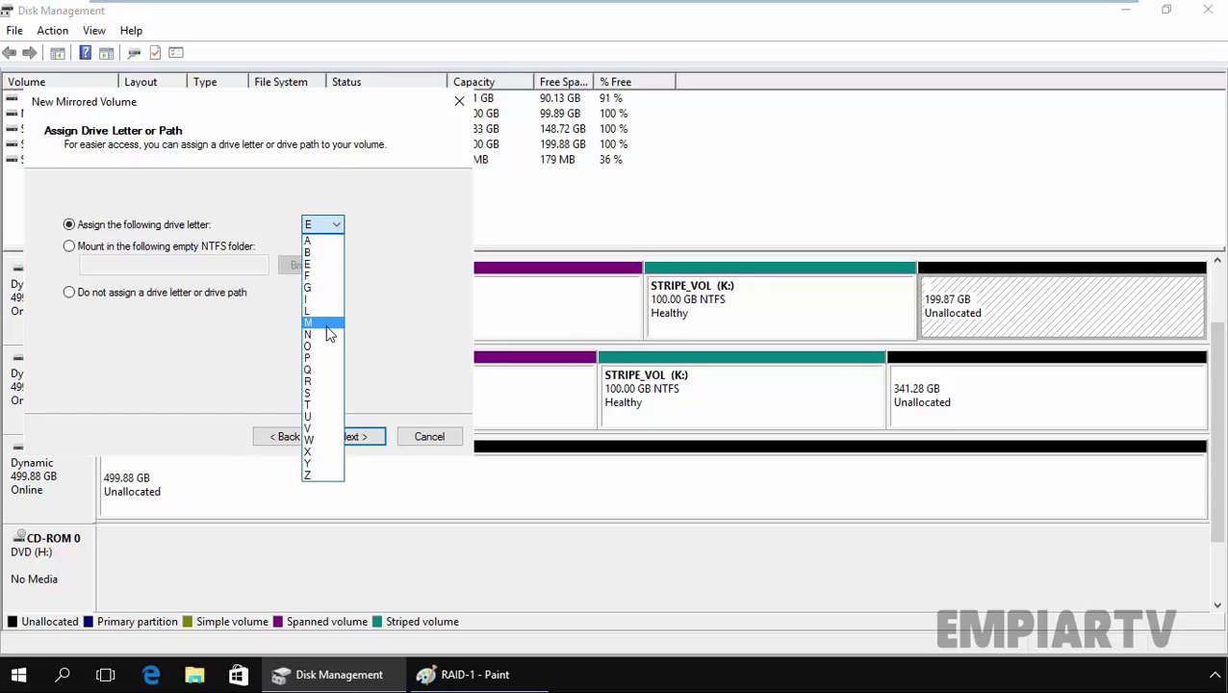
pyautogui.click(328, 333)
pyautogui.click(353, 436)
pyautogui.click(294, 316)
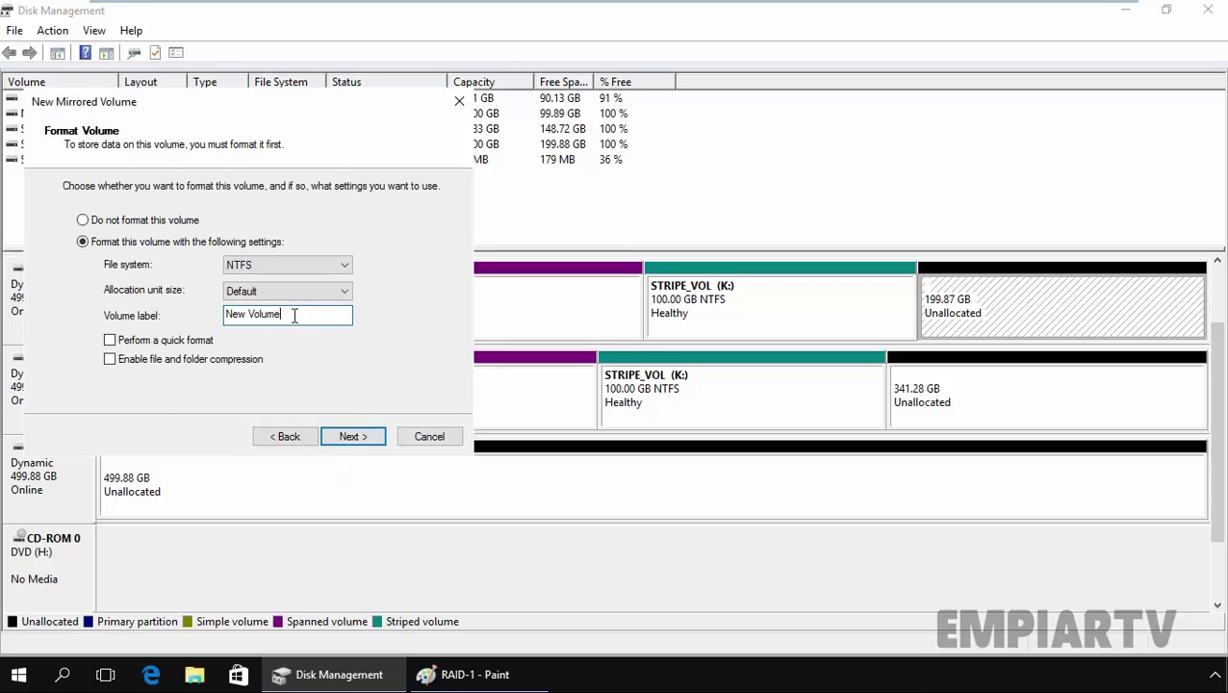
pyautogui.moveTo(295, 316); pyautogui.dragTo(178, 321)
pyautogui.write('MIRRORED_VOL')
pyautogui.click(109, 341)
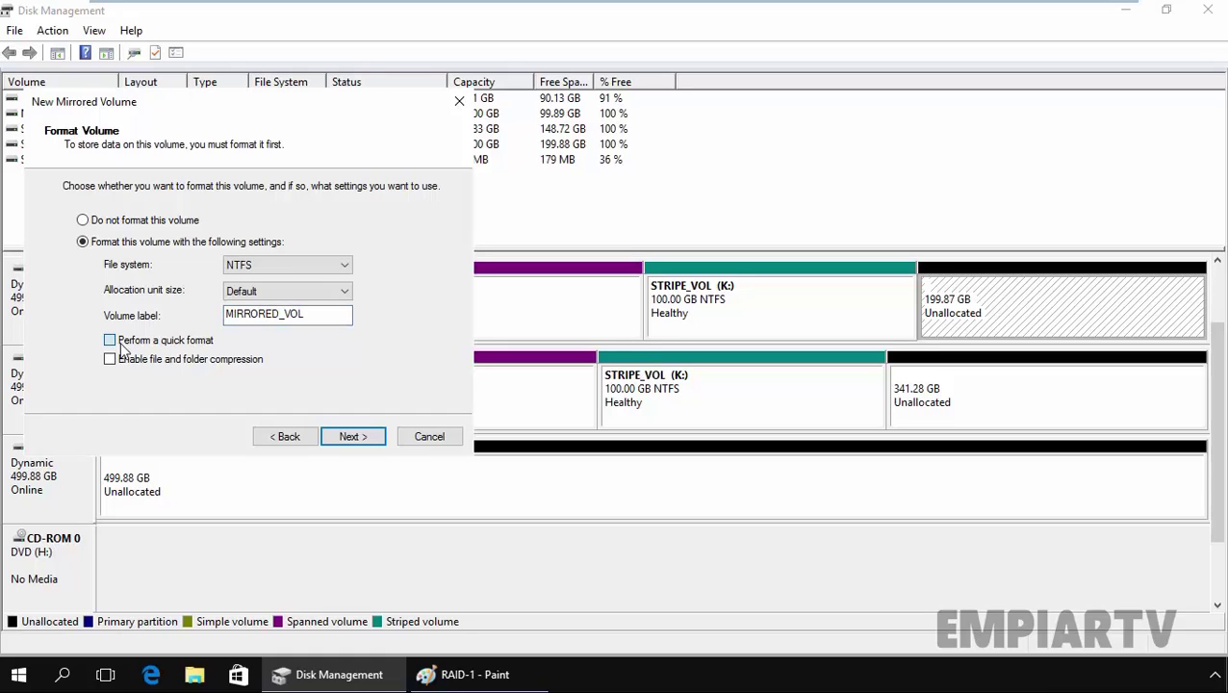
pyautogui.click(346, 439)
pyautogui.click(351, 438)
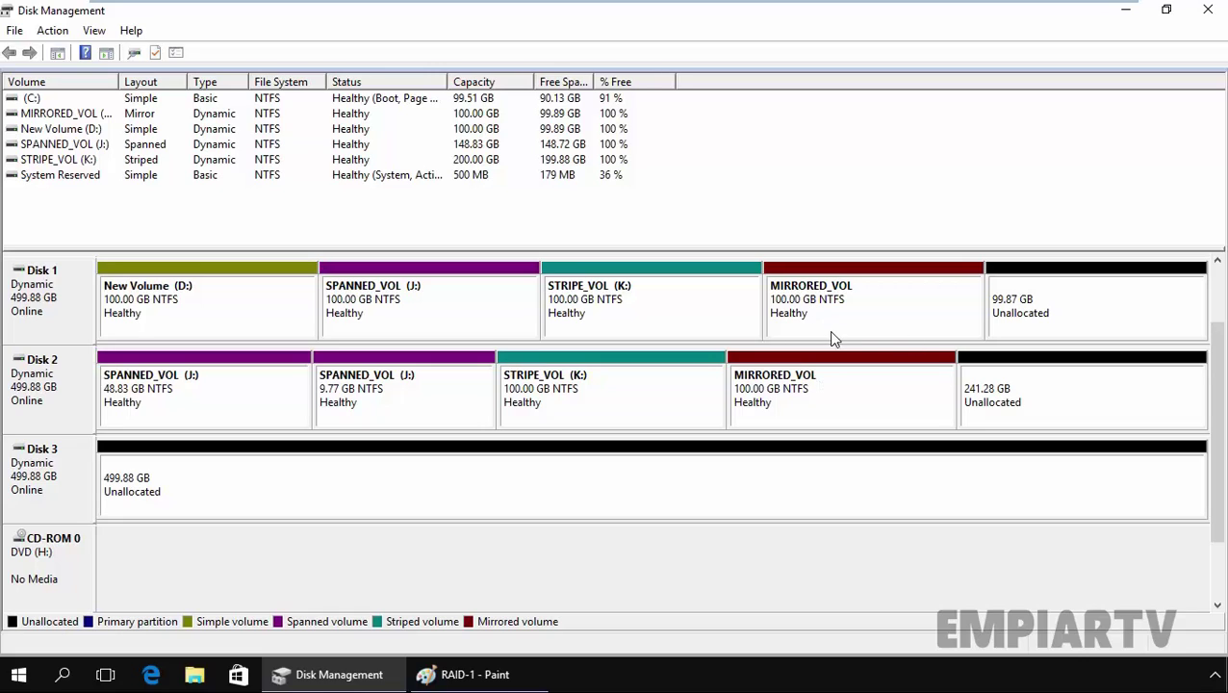
pyautogui.click(795, 408)
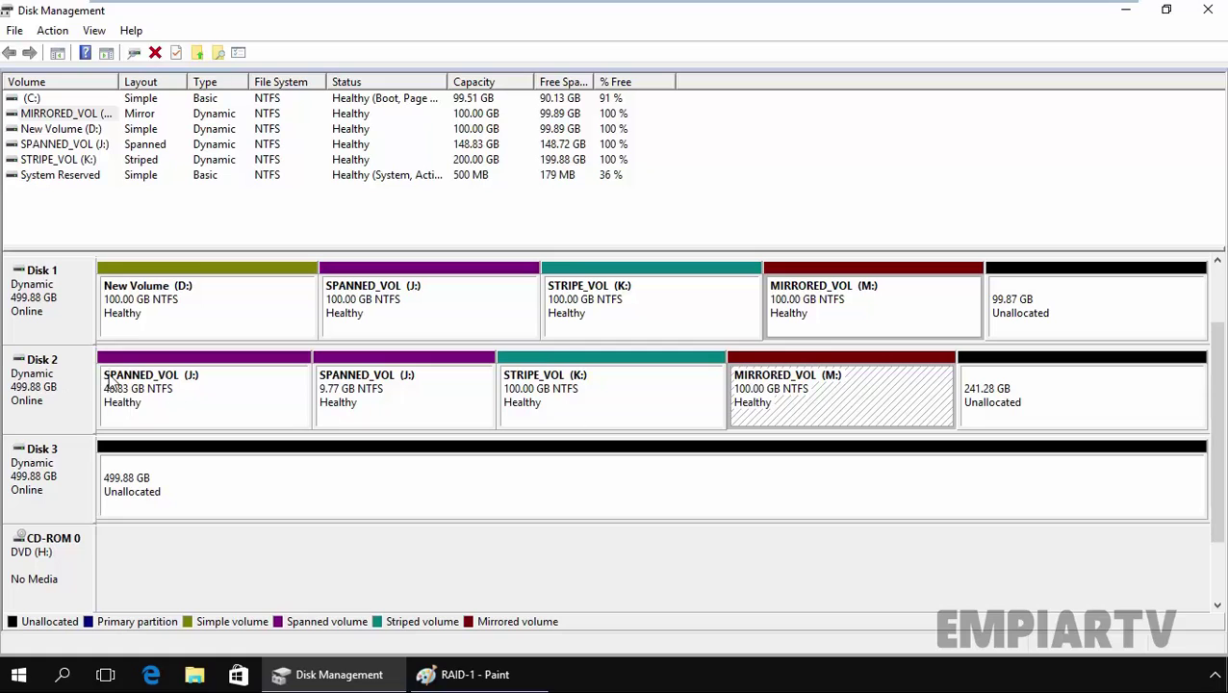
pyautogui.click(193, 677)
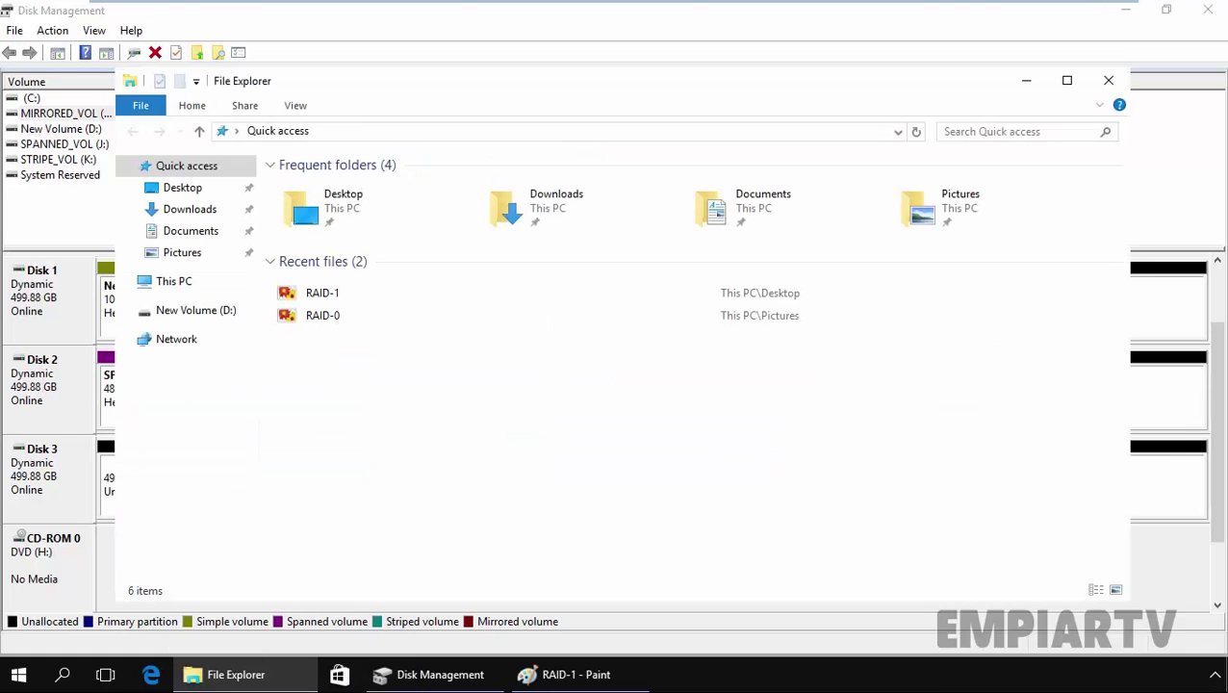
pyautogui.click(174, 281)
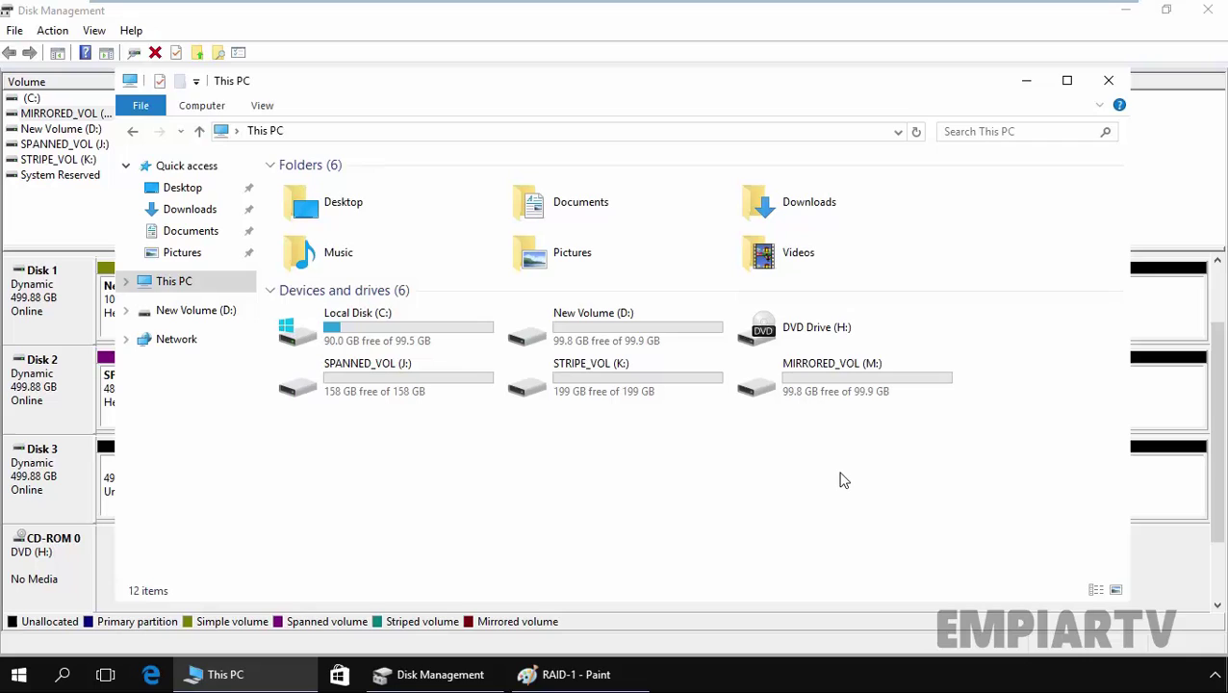
pyautogui.click(817, 389)
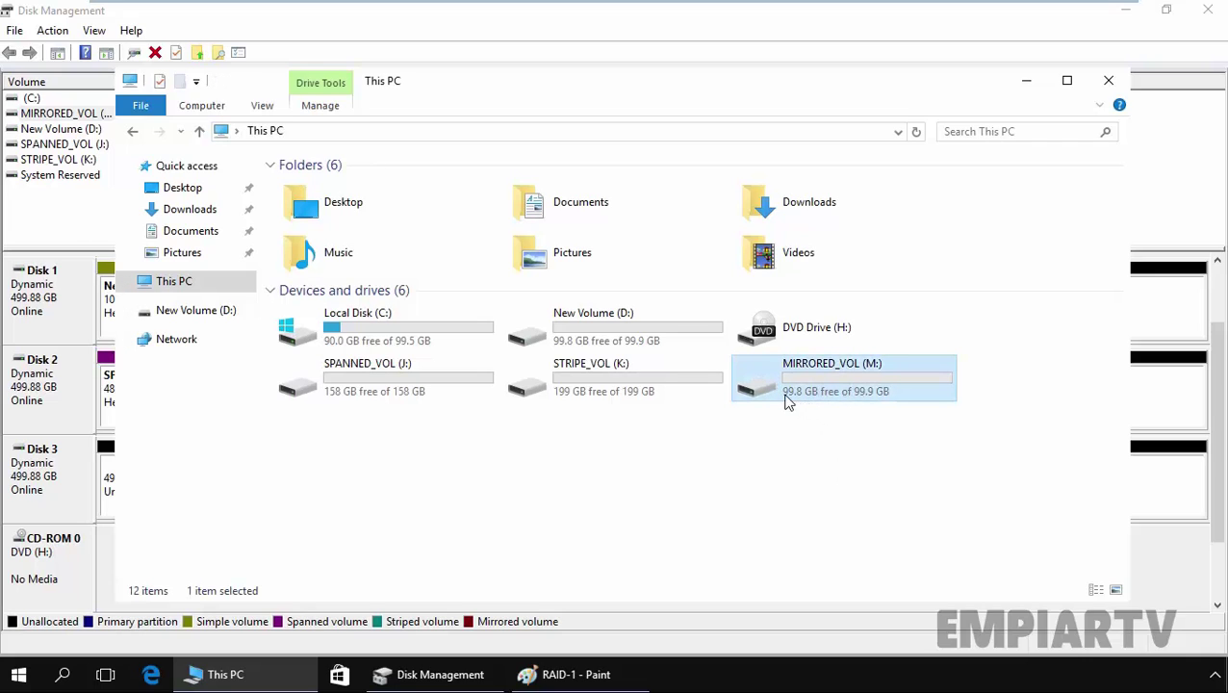
pyautogui.click(1026, 81)
pyautogui.click(869, 318)
pyautogui.click(847, 410)
pyautogui.click(847, 318)
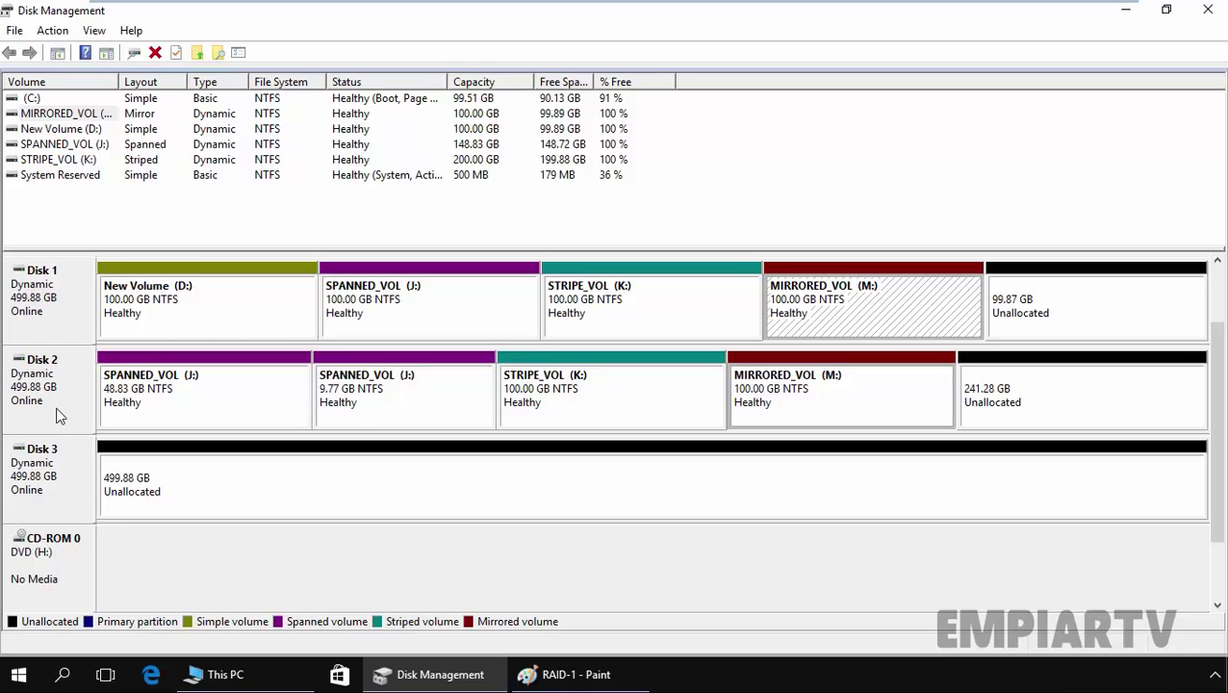
# Step: Remove MIRRORED_VOL's mirror copy from Disk 2 and confirm with Yes
pyautogui.rightClick(772, 412)
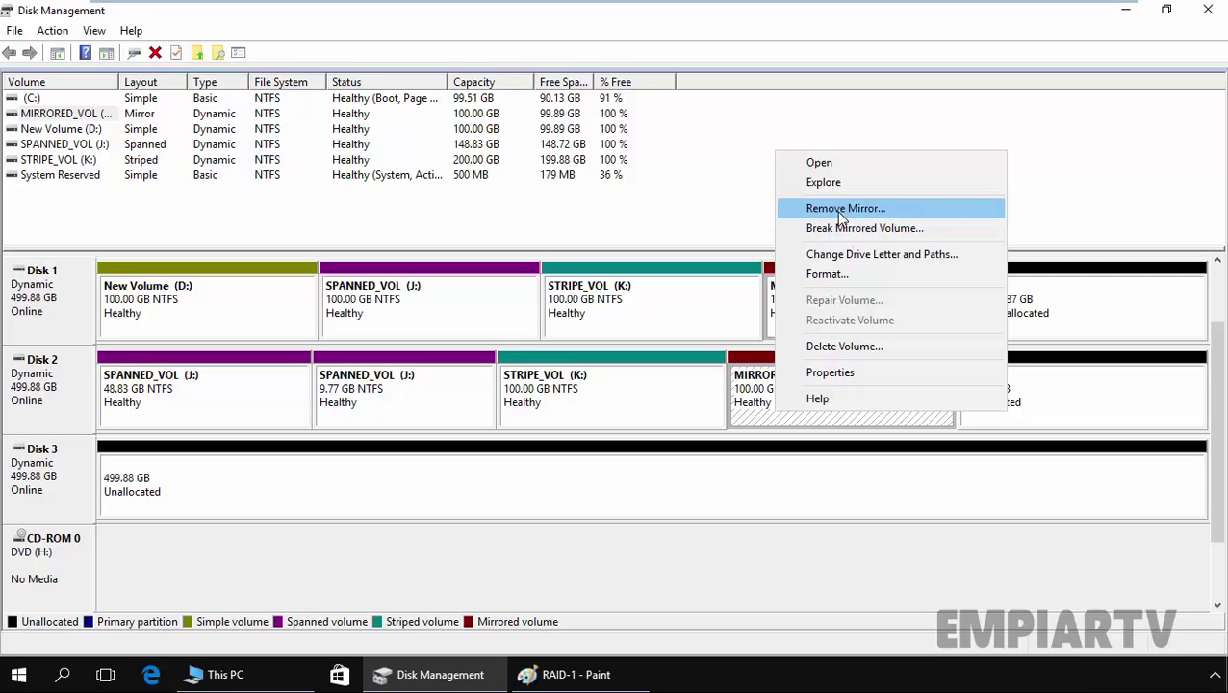
pyautogui.click(840, 218)
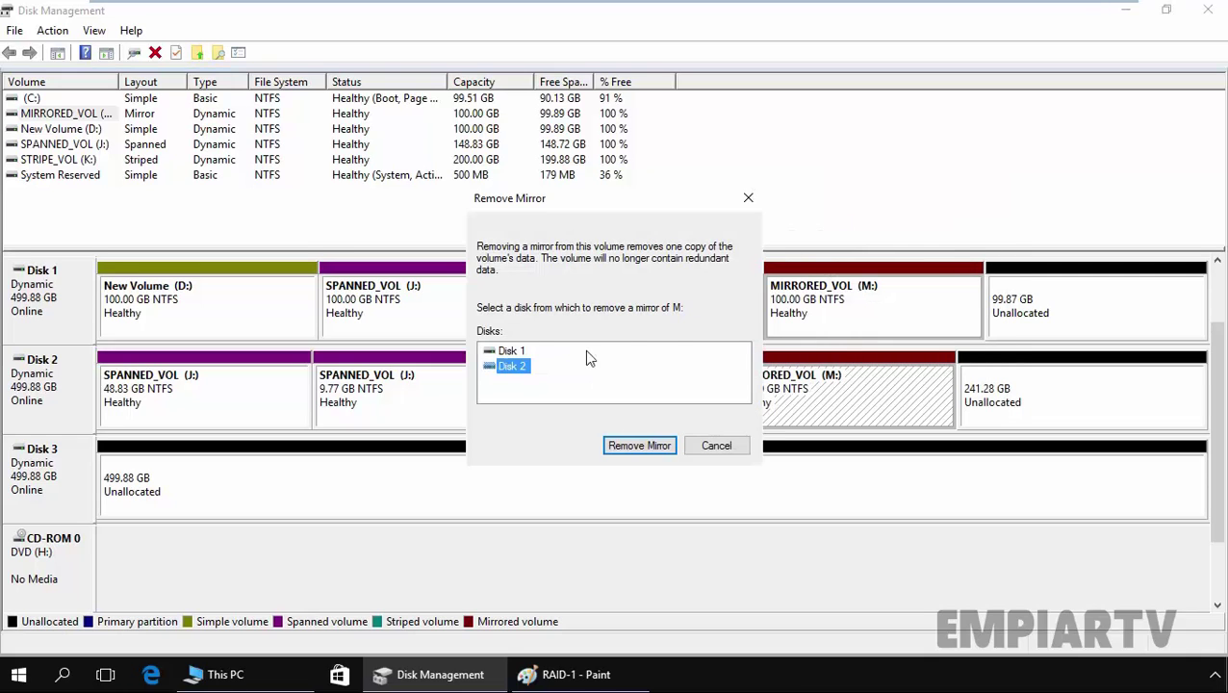
pyautogui.click(503, 353)
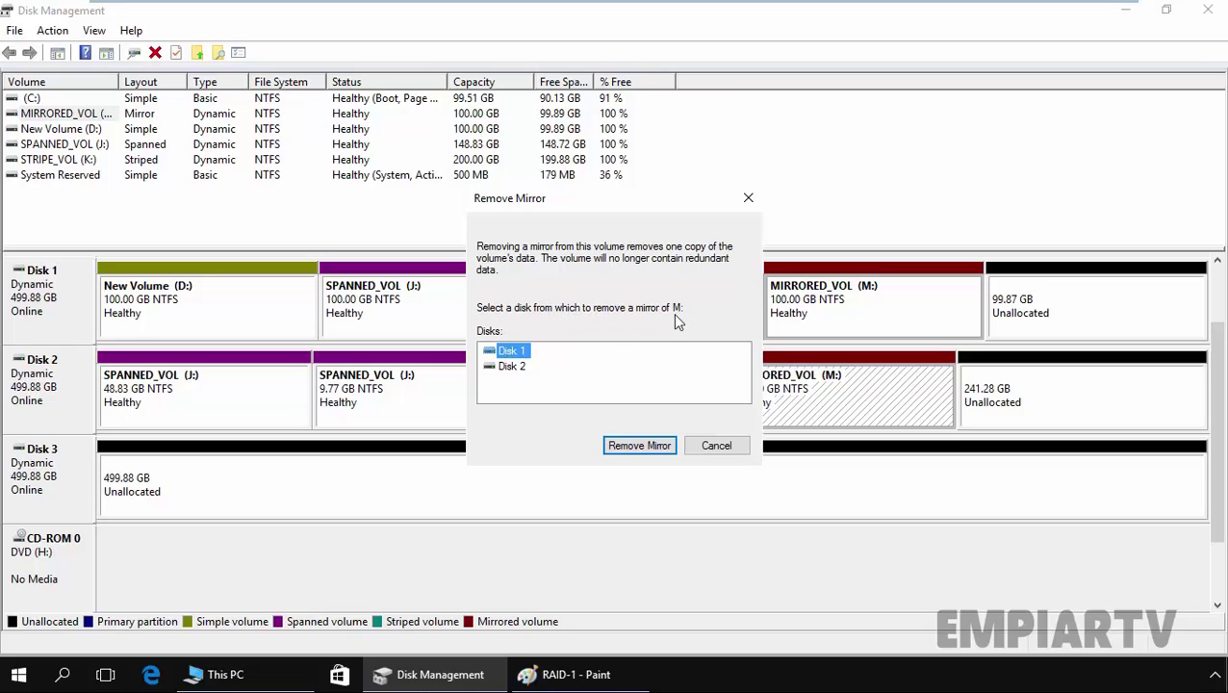
pyautogui.click(504, 368)
pyautogui.click(631, 448)
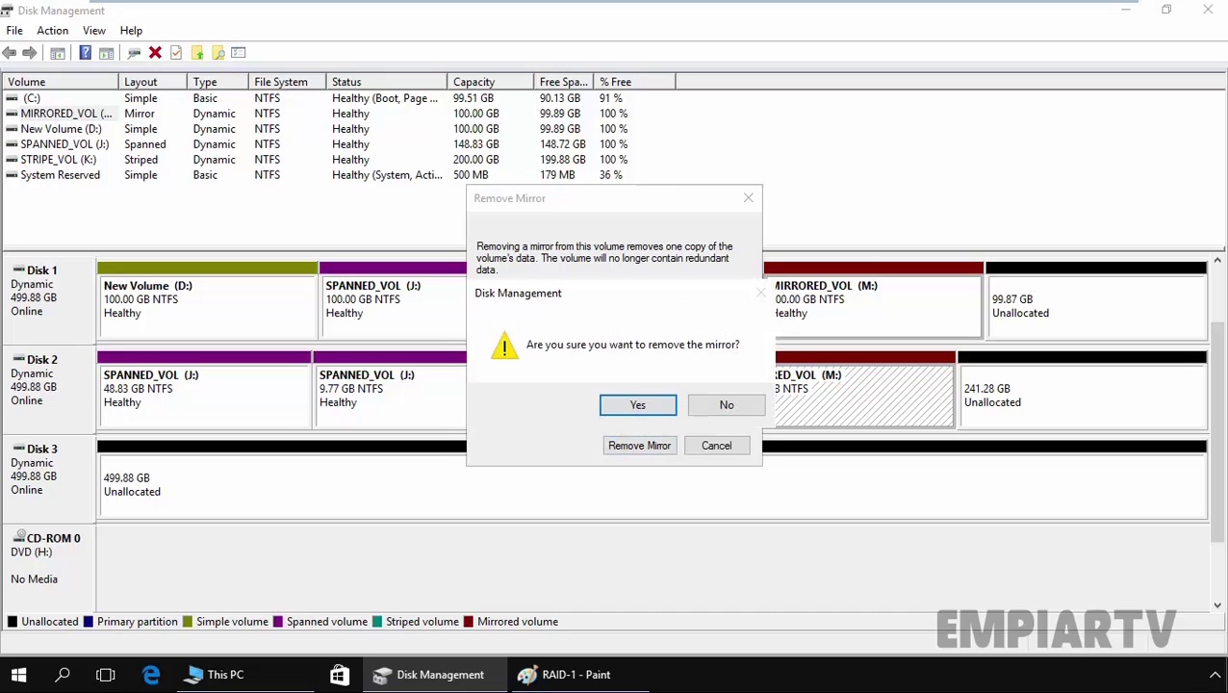
pyautogui.click(637, 406)
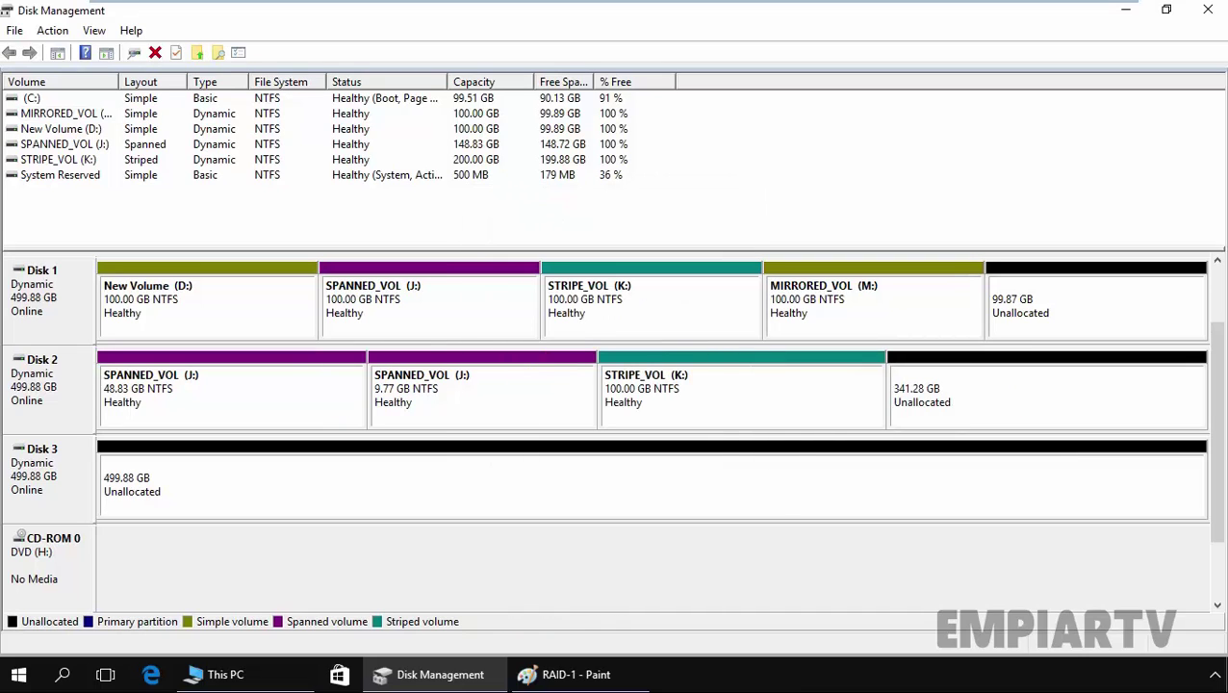
# Step: Add a mirror of MIRRORED_VOL (M:) from Disk 1 onto Disk 2
pyautogui.click(935, 402)
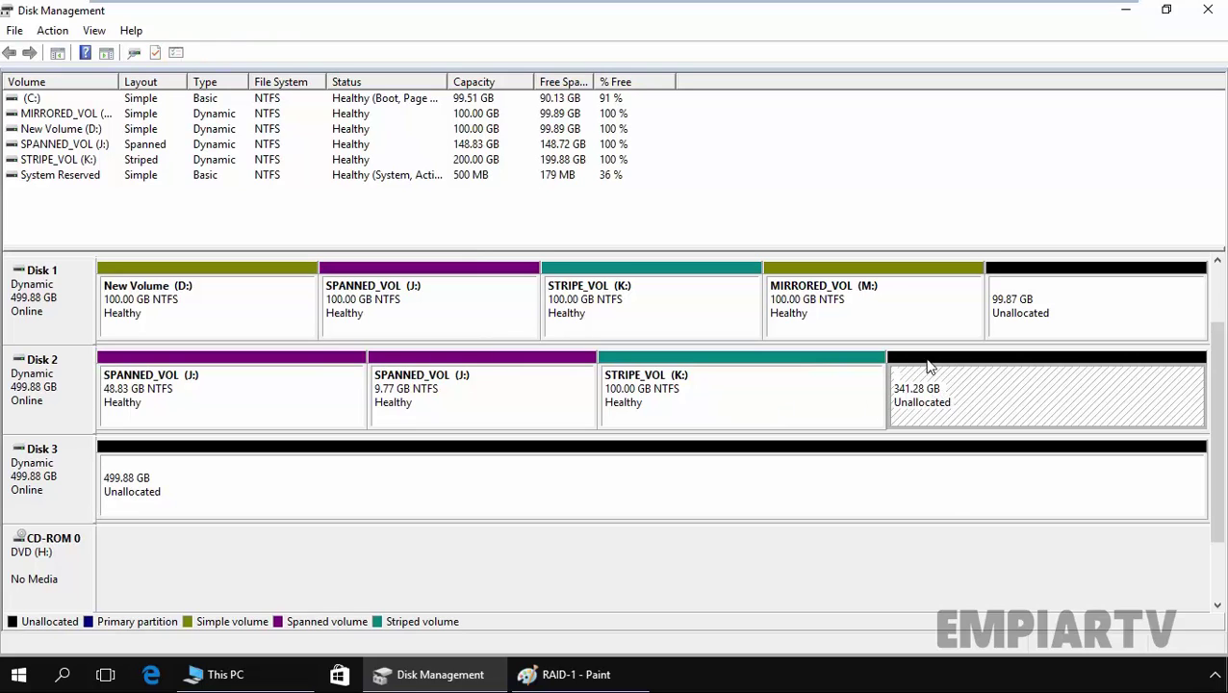
pyautogui.click(849, 310)
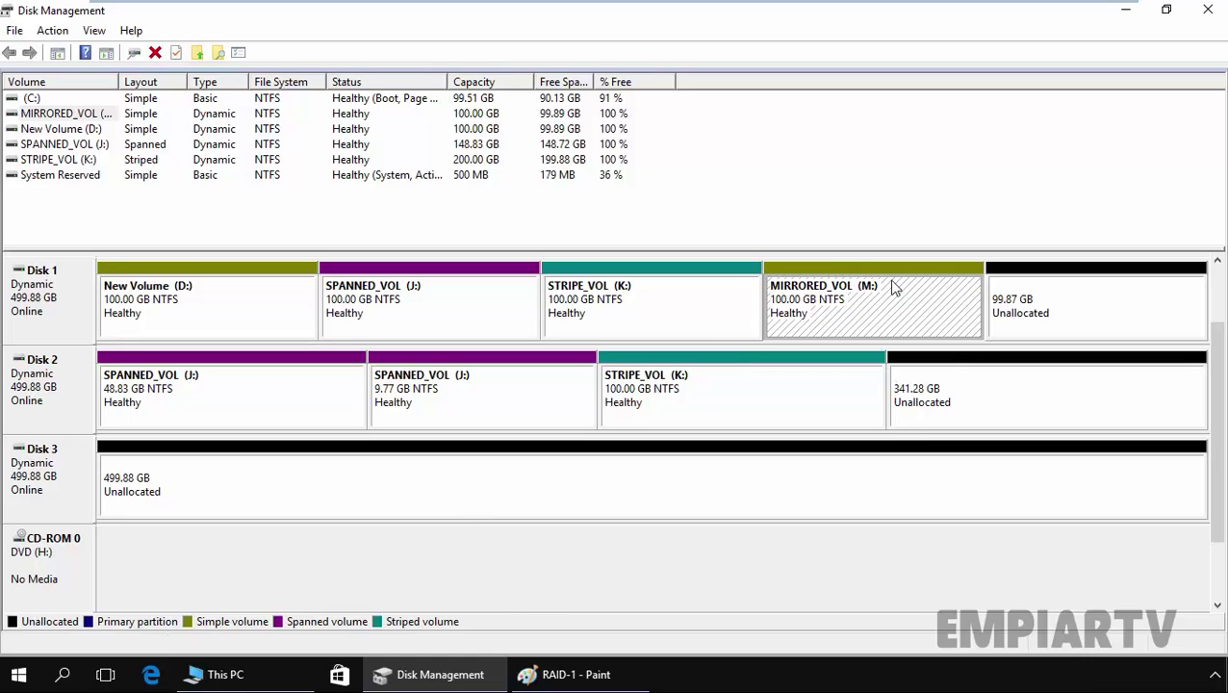
pyautogui.rightClick(902, 318)
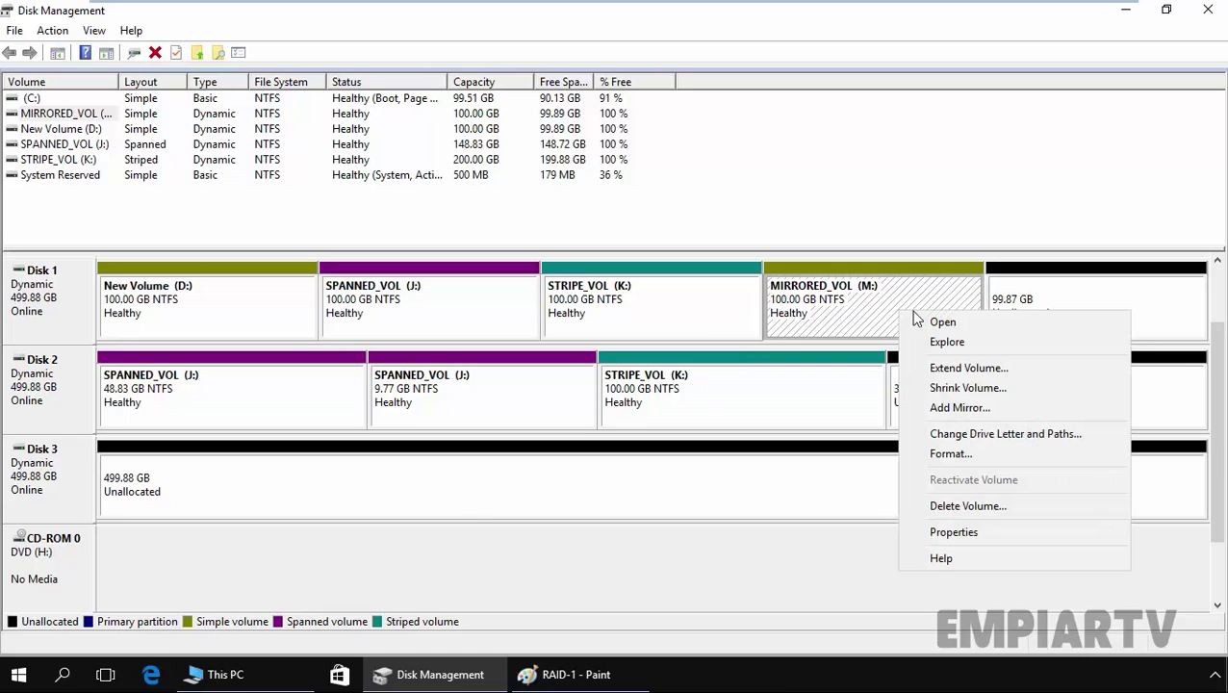
pyautogui.click(944, 409)
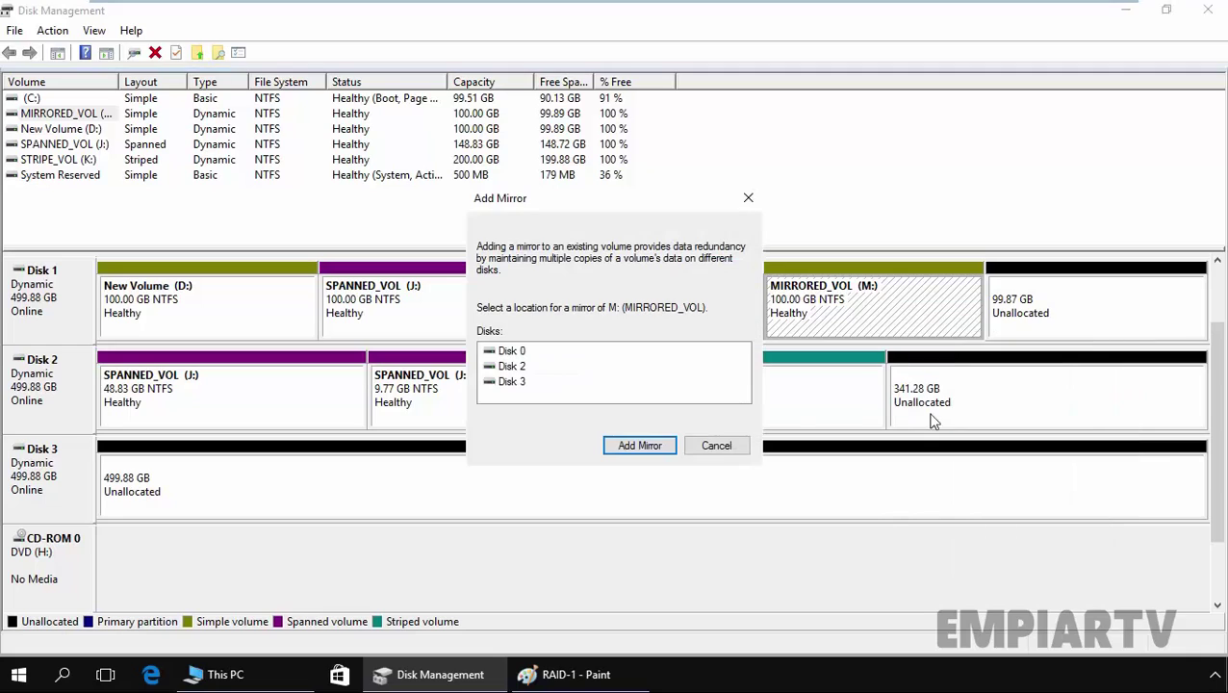
pyautogui.click(510, 367)
pyautogui.click(637, 446)
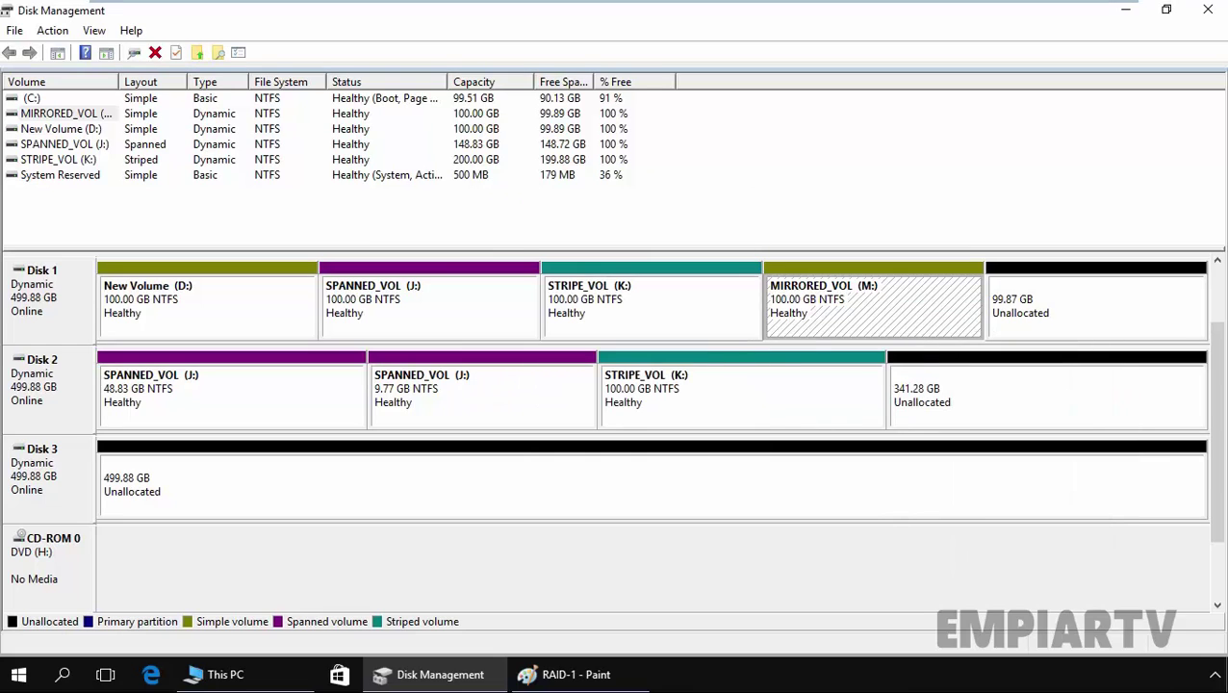